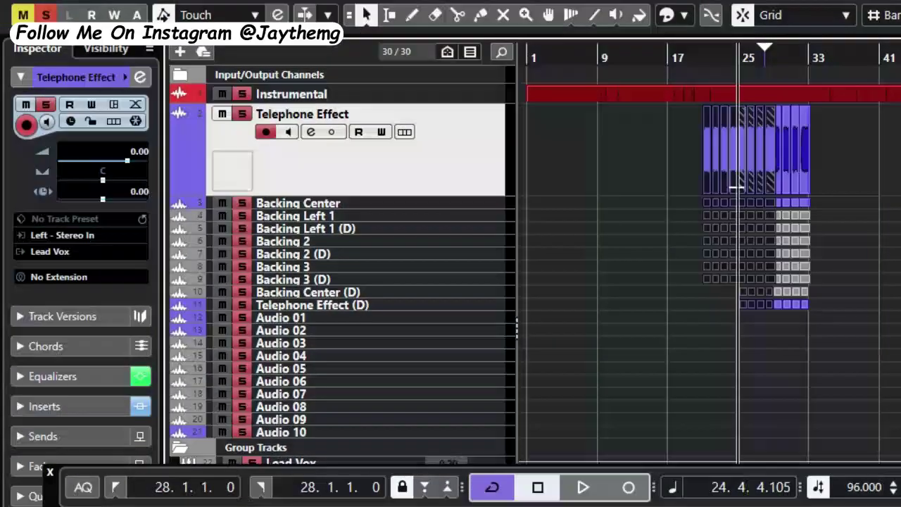
# Step: Drag the chorus clips around, then inspect the tempo and the vocal tracks' settings
pyautogui.moveTo(736, 188); pyautogui.dragTo(561, 188)
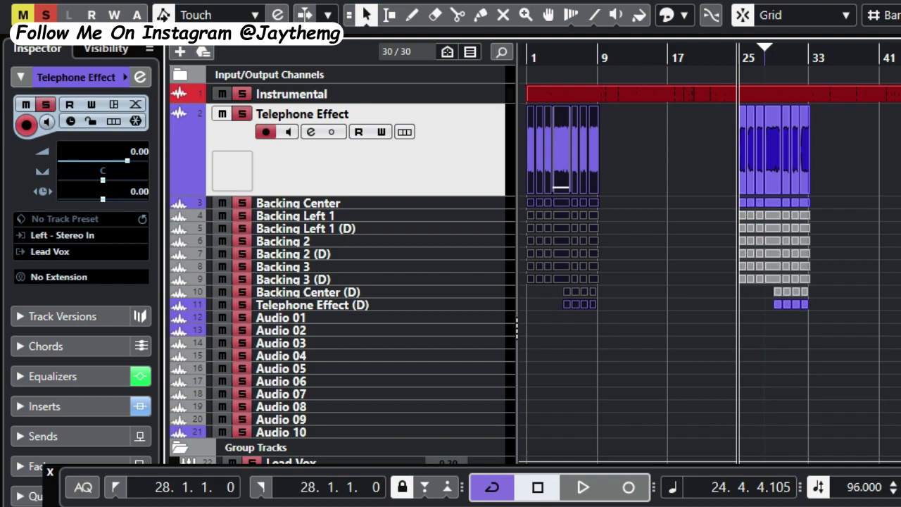
pyautogui.moveTo(775, 188)
pyautogui.mouseDown()
pyautogui.moveTo(501, 184)
pyautogui.moveTo(535, 138)
pyautogui.mouseUp()
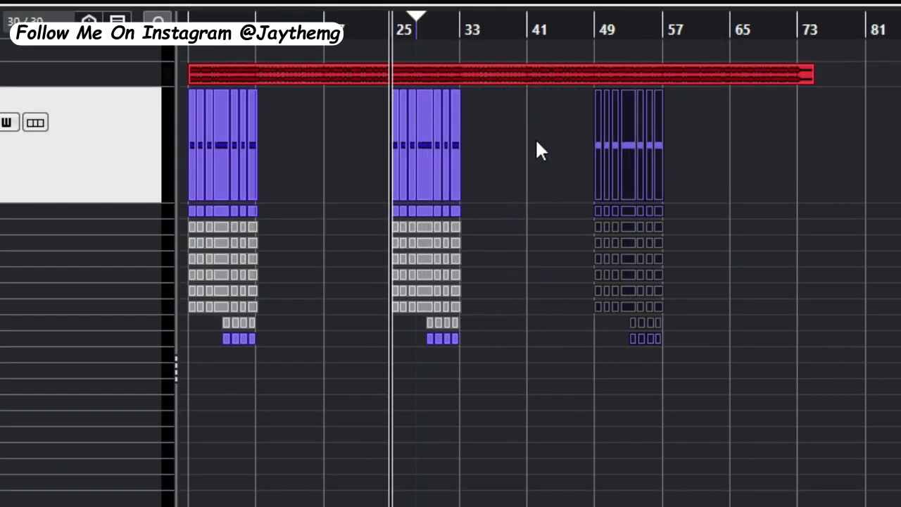
pyautogui.moveTo(535, 138); pyautogui.dragTo(677, 138)
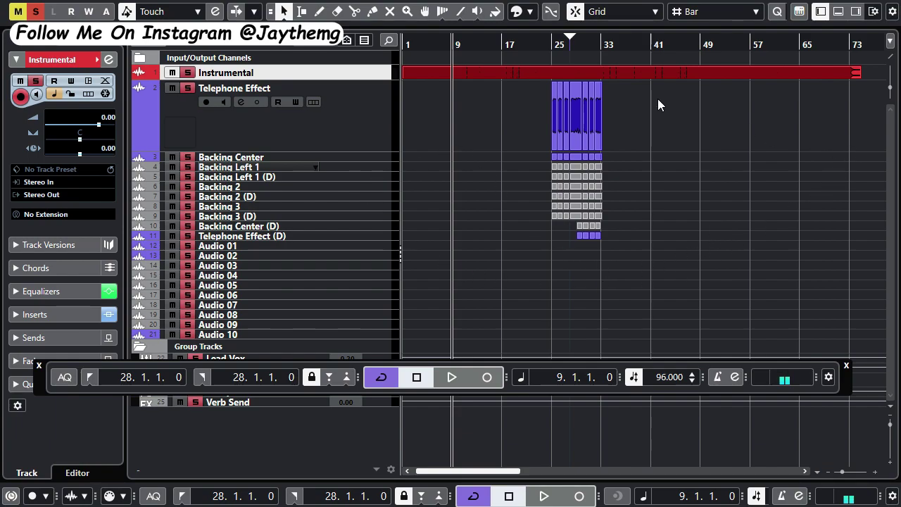
pyautogui.doubleClick(663, 376)
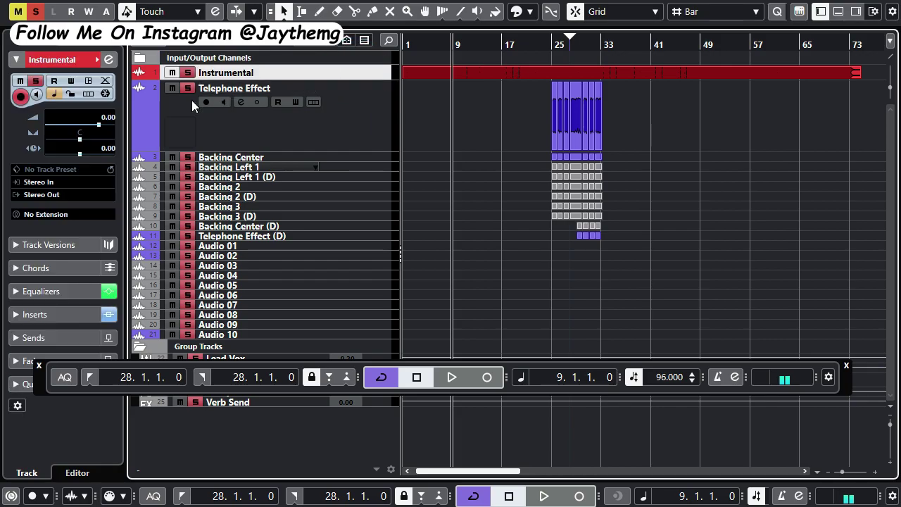
pyautogui.click(285, 104)
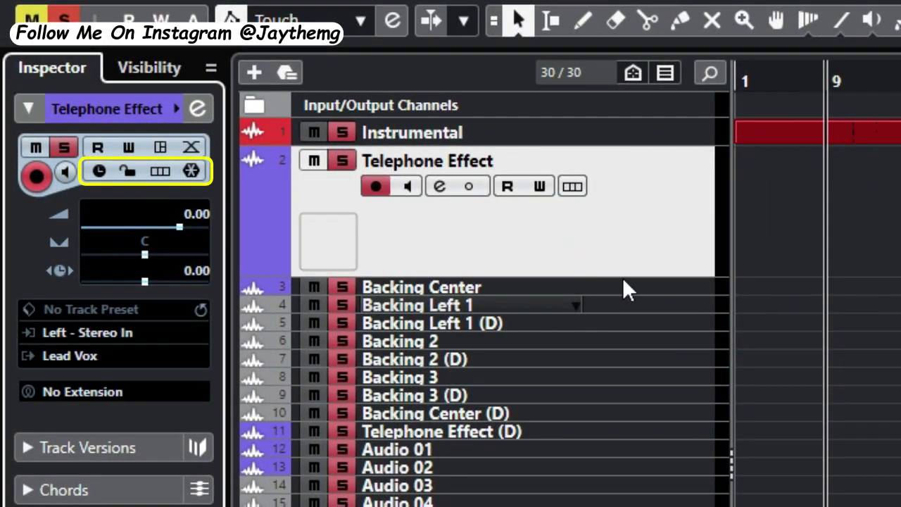
pyautogui.click(648, 288)
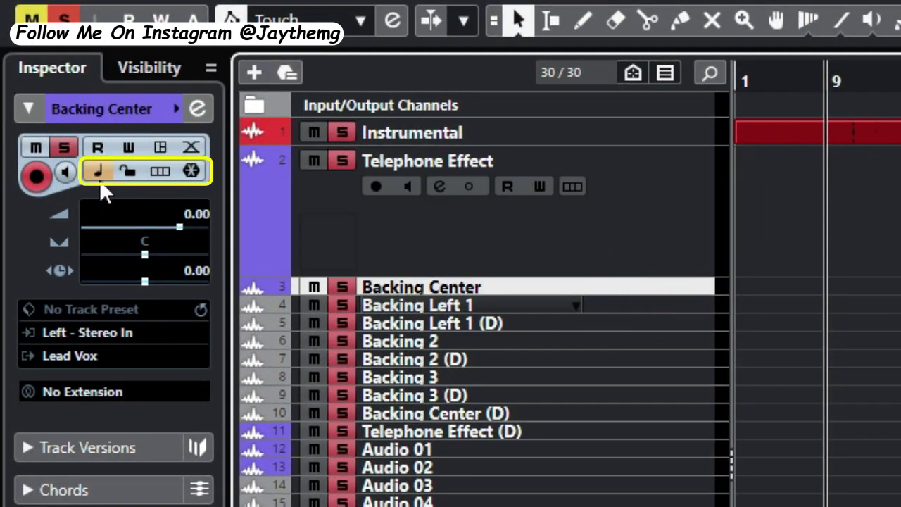
pyautogui.click(638, 304)
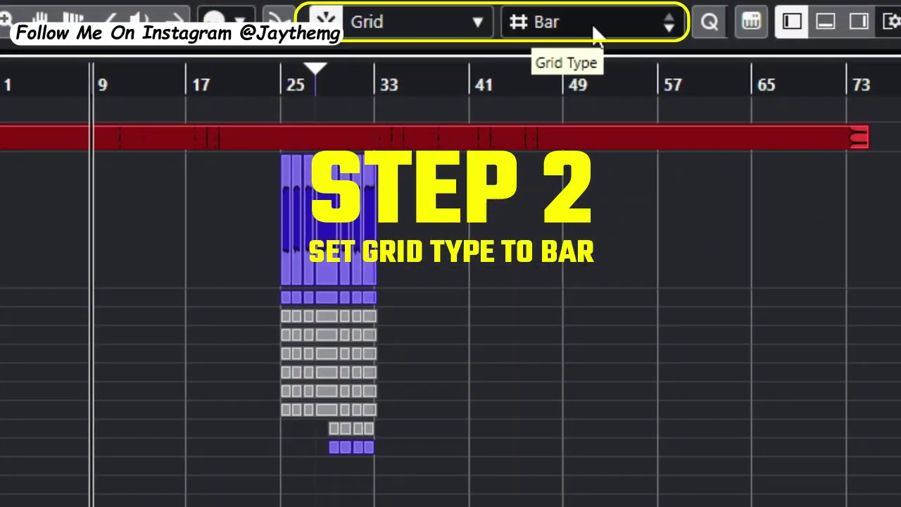
# Step: Set the grid to whole bars and the time display to bars and beats
pyautogui.click(717, 11)
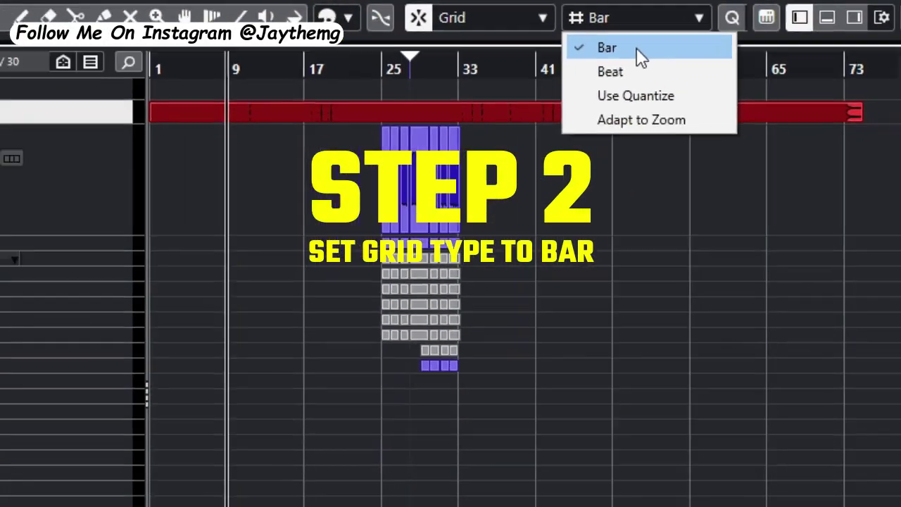
pyautogui.click(586, 59)
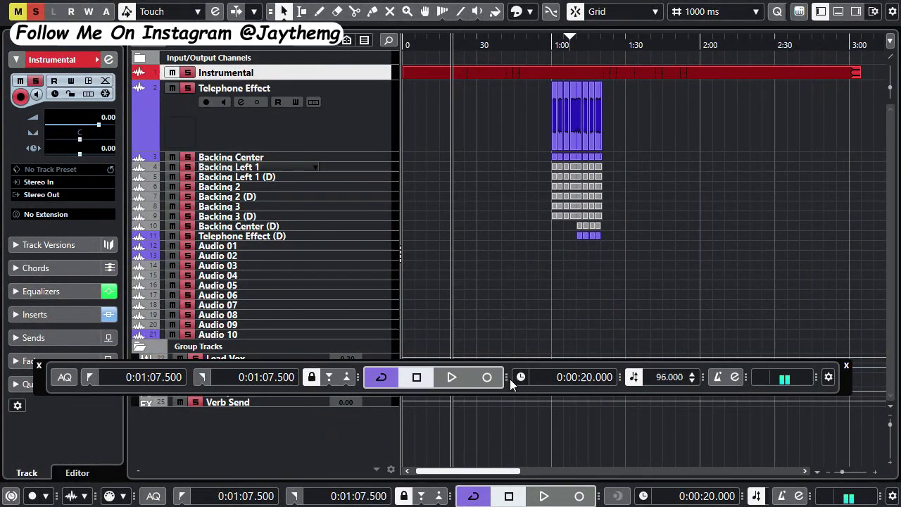
pyautogui.click(520, 378)
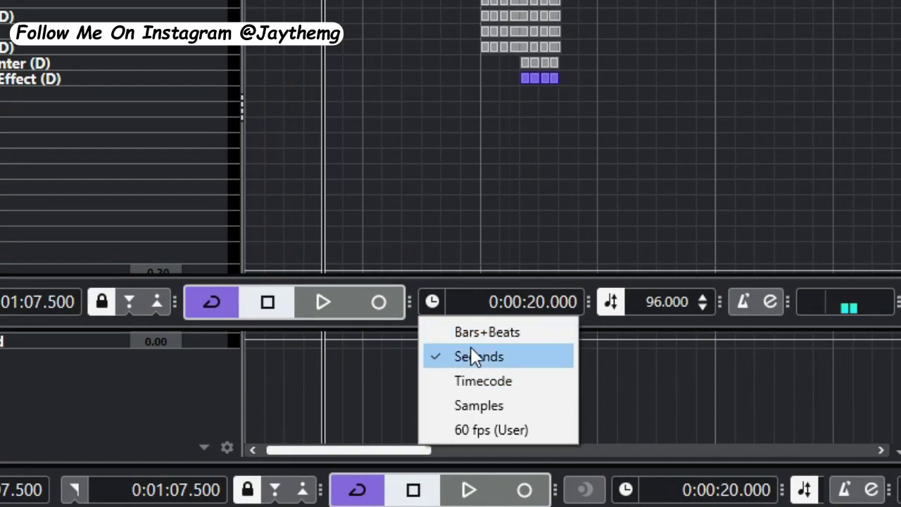
pyautogui.click(559, 395)
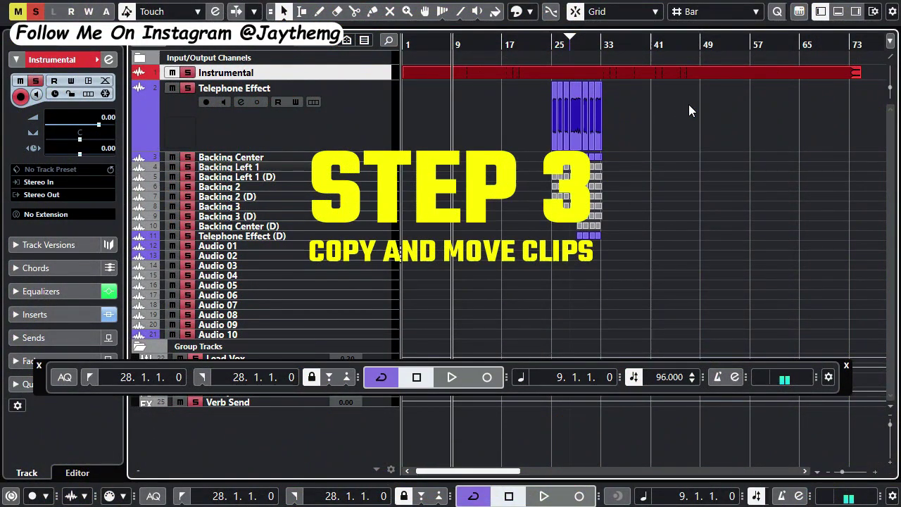
# Step: Select all chorus clips at bars 25–33 and place the playhead at their start
pyautogui.moveTo(689, 106); pyautogui.dragTo(517, 266)
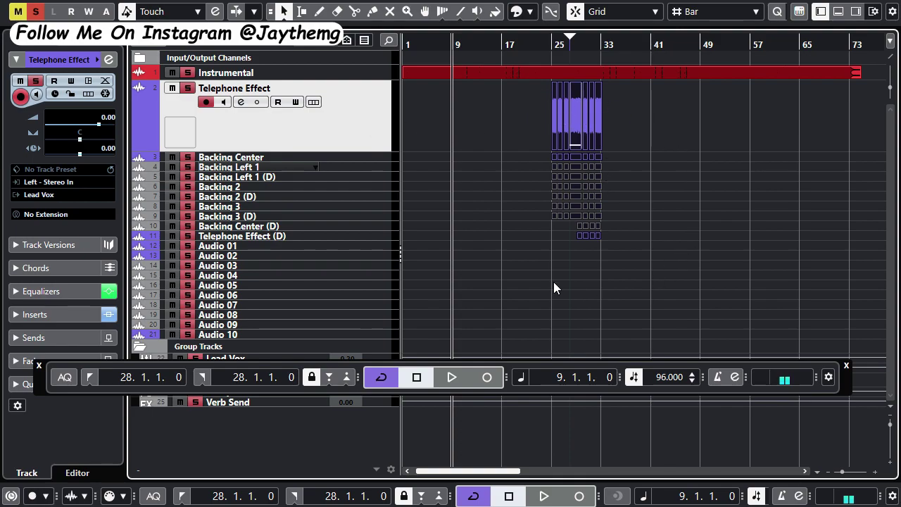
pyautogui.click(577, 127)
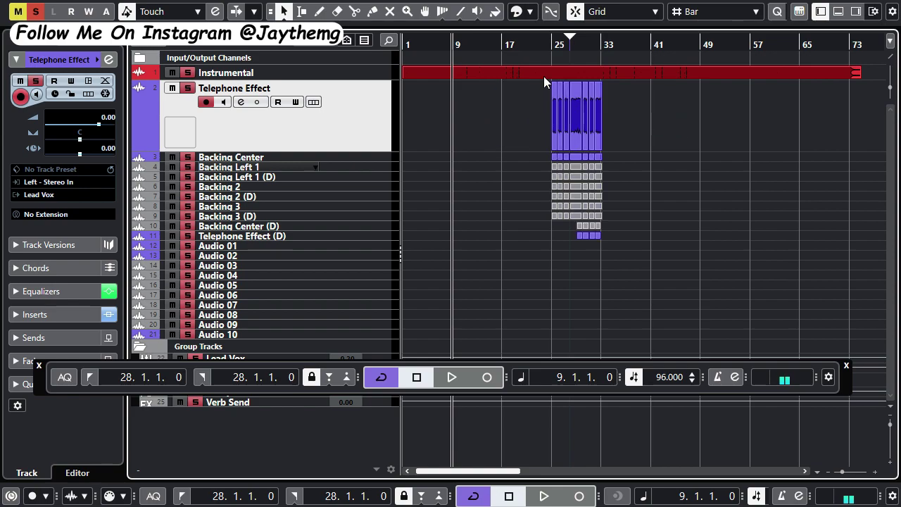
pyautogui.moveTo(548, 44); pyautogui.dragTo(548, 64)
pyautogui.press('g')
pyautogui.press('g')
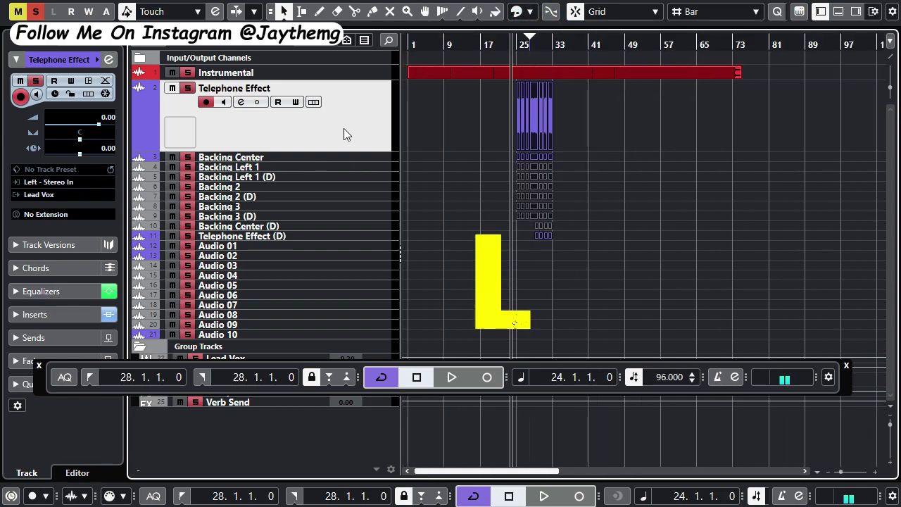
pyautogui.press('l')
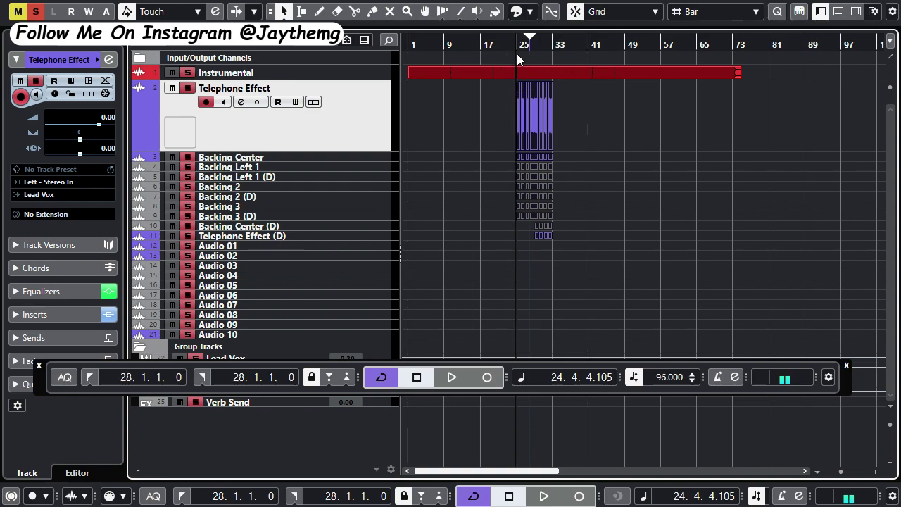
pyautogui.moveTo(507, 44)
pyautogui.mouseDown()
pyautogui.moveTo(483, 55)
pyautogui.moveTo(500, 69)
pyautogui.mouseUp()
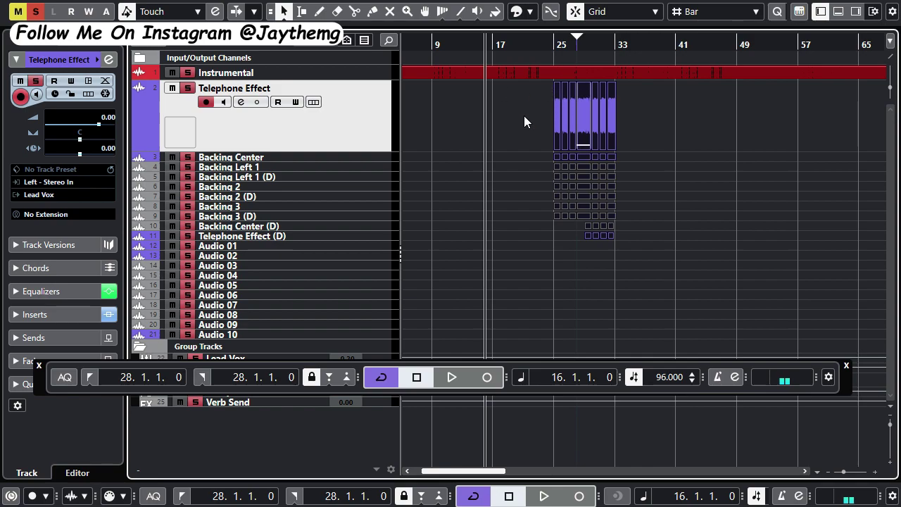
# Step: Copy the chorus clips, paste a duplicate, and shift it back to bar 1
pyautogui.hotkey('ctrl', 'c')
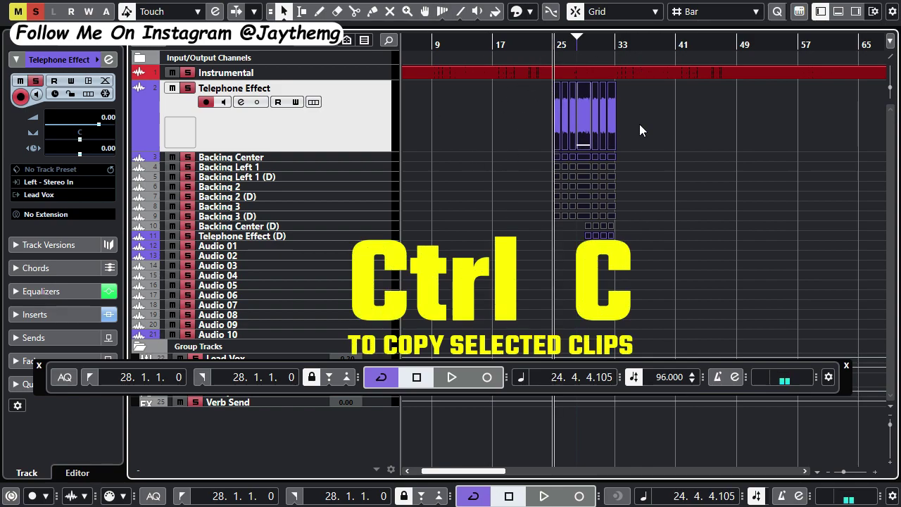
pyautogui.hotkey('alt', 'v')
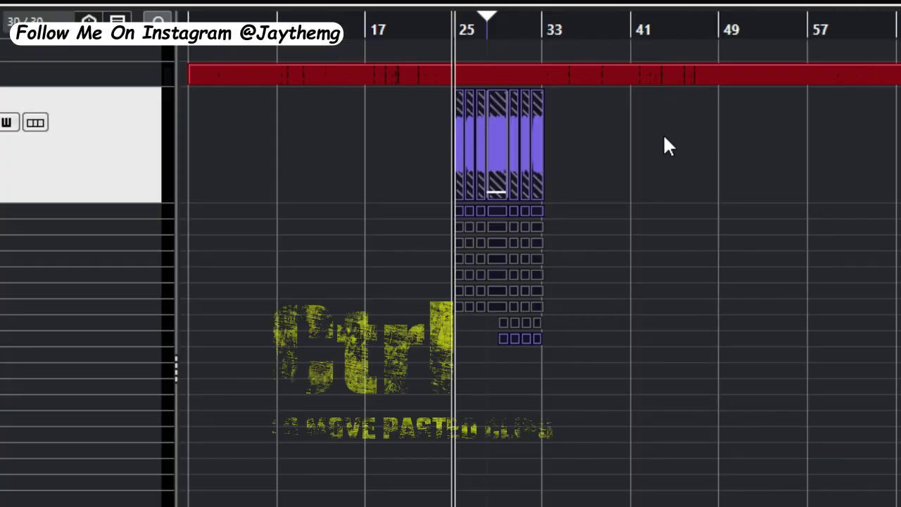
pyautogui.hotkey('ctrl', 'Left')
pyautogui.hotkey('ctrl', 'Left')
pyautogui.hotkey('ctrl', 'Left')
pyautogui.hotkey('ctrl', 'Left')
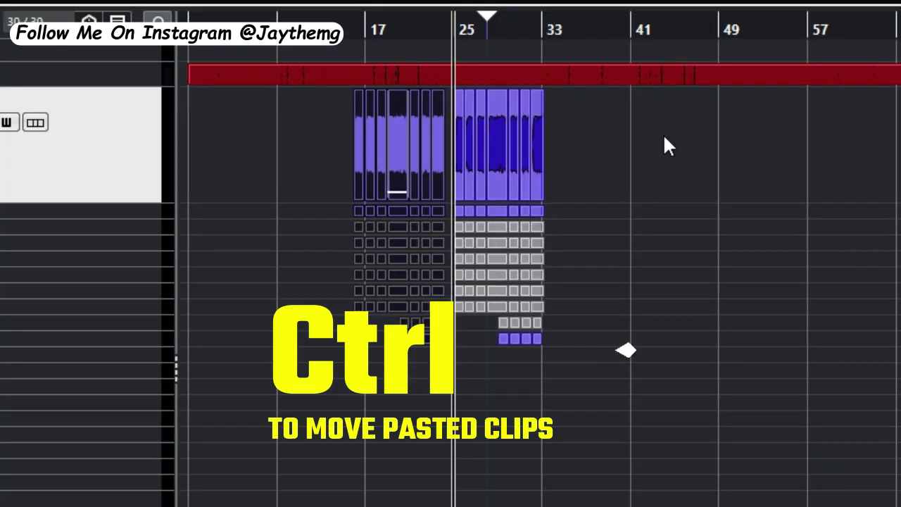
pyautogui.hotkey('ctrl', 'Left')
pyautogui.hotkey('ctrl', 'Left')
pyautogui.hotkey('ctrl', 'Left')
pyautogui.hotkey('ctrl', 'Left')
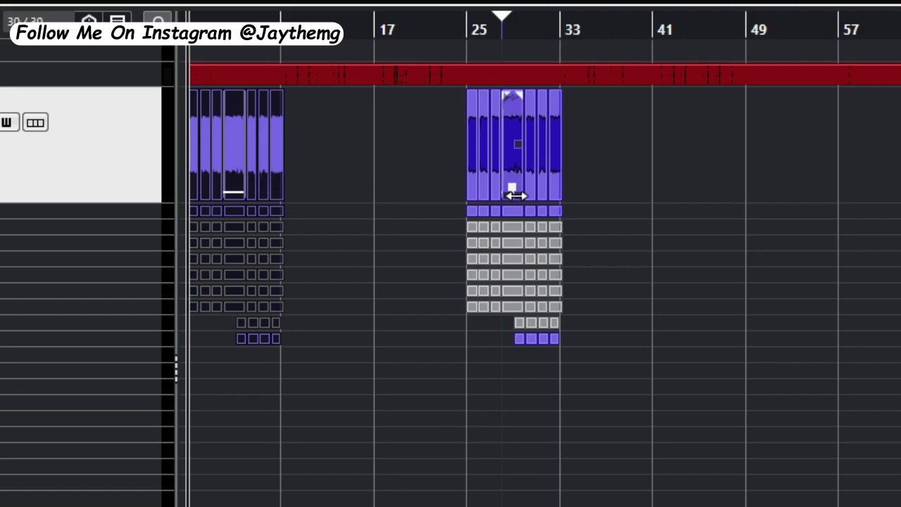
# Step: Play the repeated chorus, zoom out, and restart playback from just before bar 49
pyautogui.press('space')
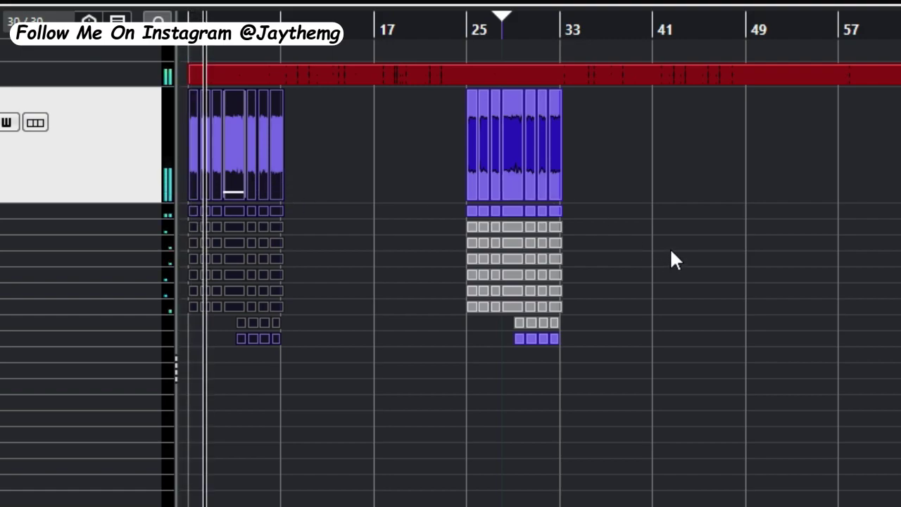
pyautogui.press('space')
pyautogui.press('g')
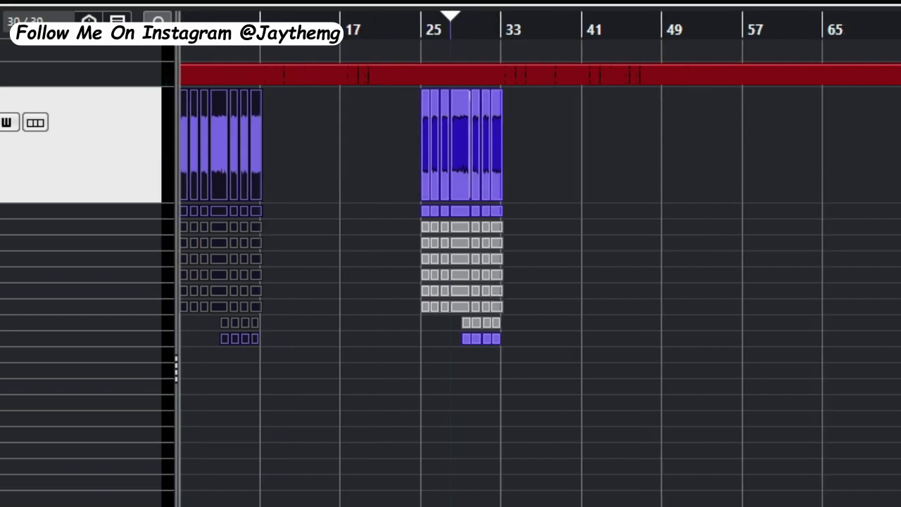
pyautogui.click(594, 30)
pyautogui.press('g')
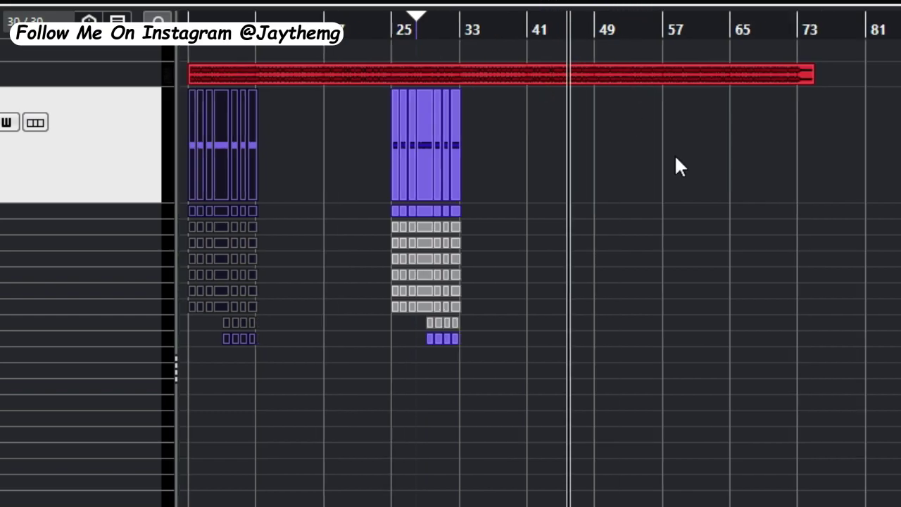
pyautogui.press('space')
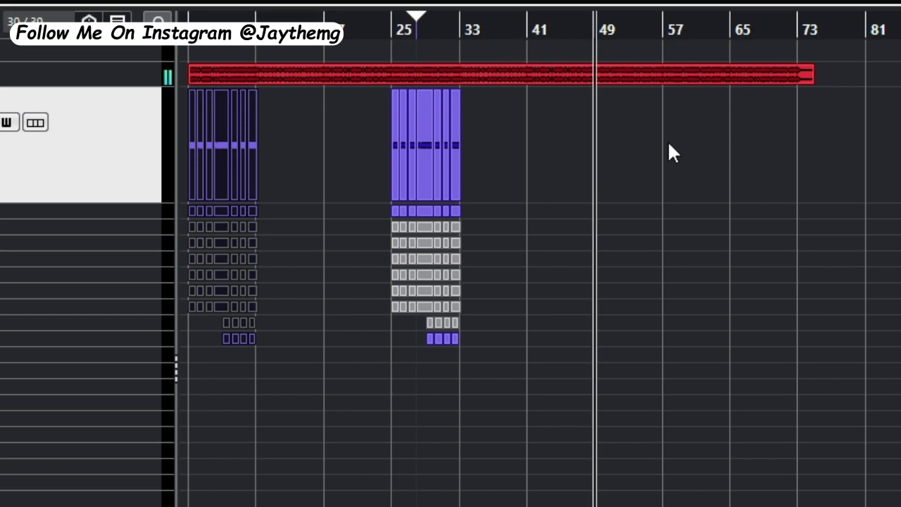
pyautogui.click(566, 16)
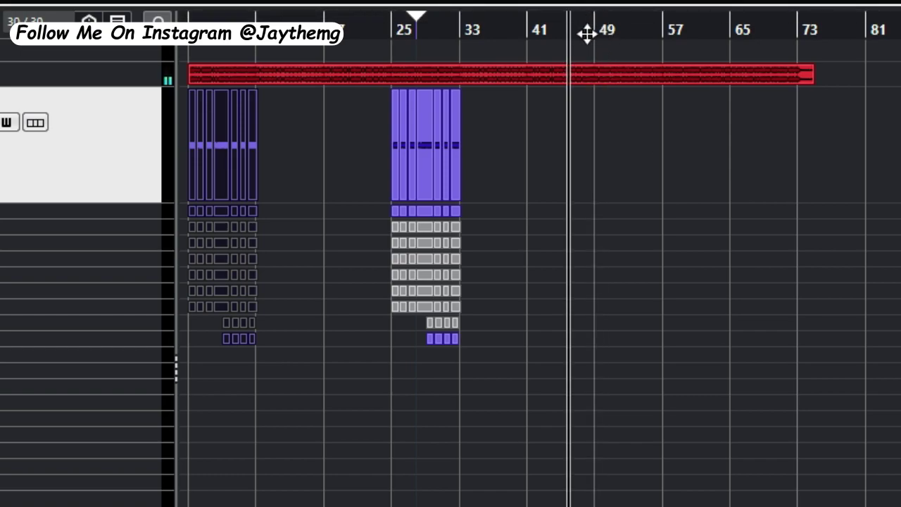
# Step: Marquee-select the bar-1 chorus clips, copy them and paste the copy at bar 49
pyautogui.moveTo(515, 108)
pyautogui.mouseDown()
pyautogui.moveTo(348, 398)
pyautogui.moveTo(357, 397)
pyautogui.mouseUp()
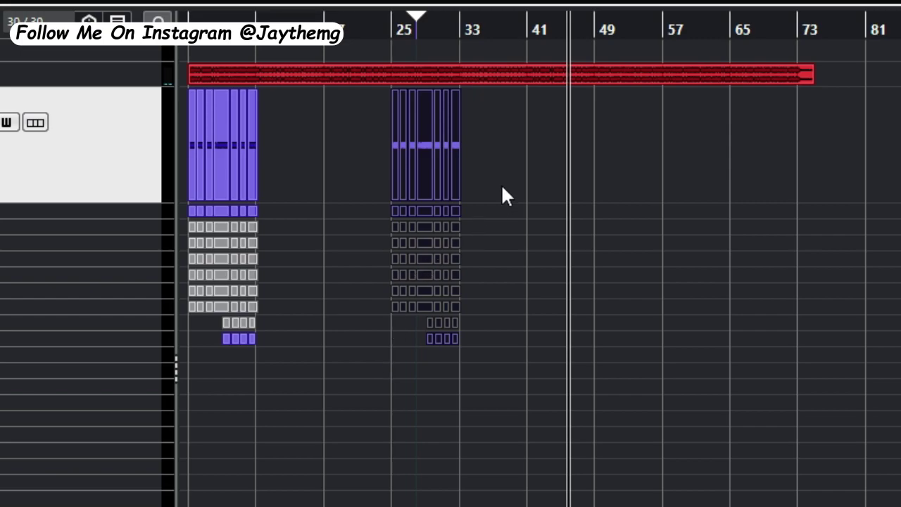
pyautogui.hotkey('ctrl', 'c')
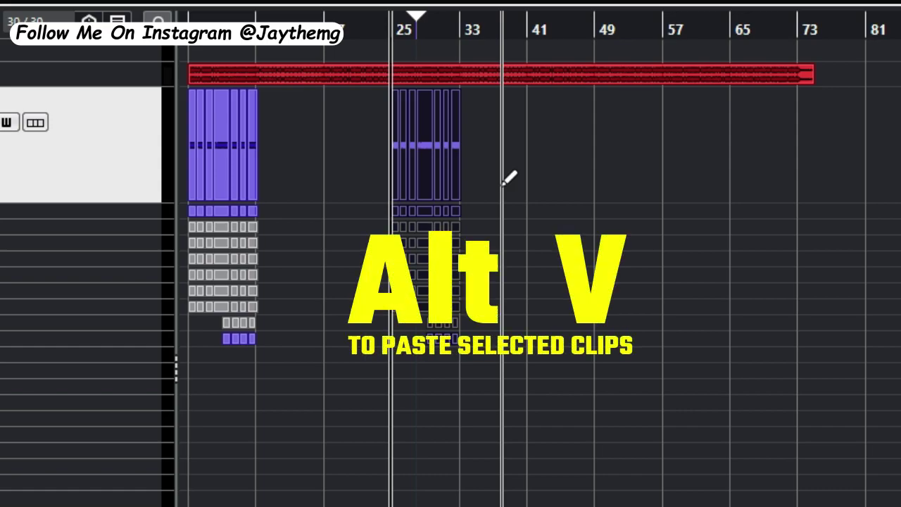
pyautogui.hotkey('alt', 'v')
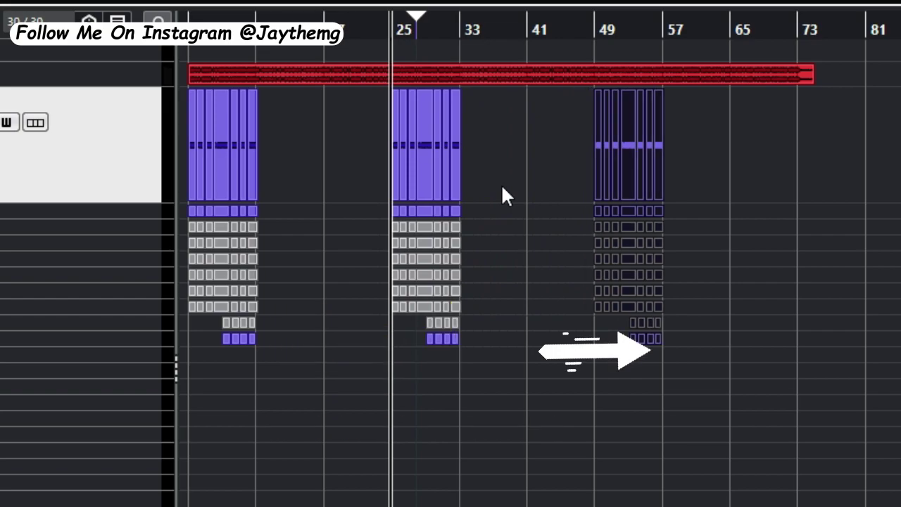
# Step: Set the position near bar 49 and duplicate the chorus clips into bars 57–65
pyautogui.click(590, 39)
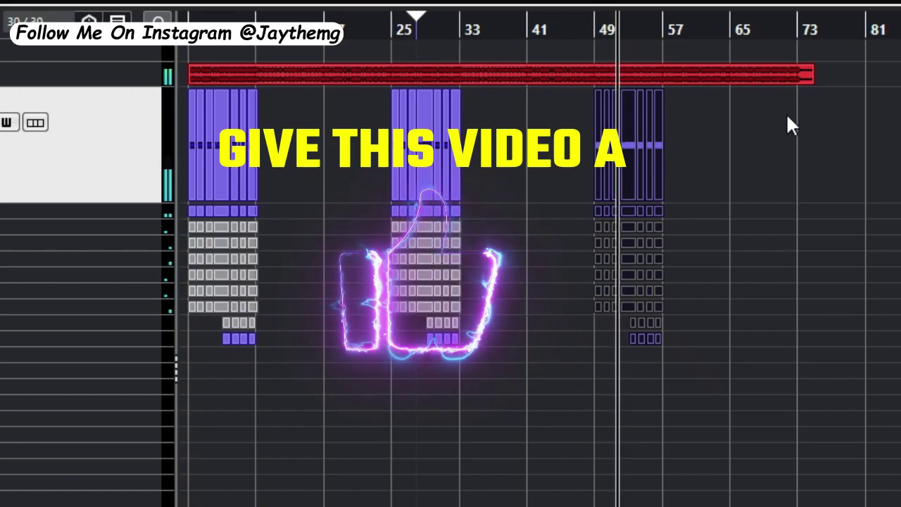
pyautogui.hotkey('ctrl', 'd')
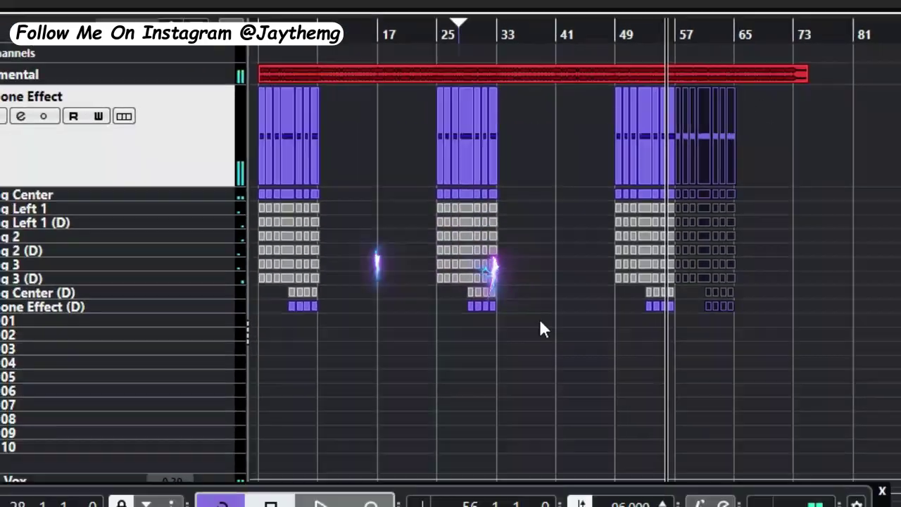
# Step: Enlarge the Backing Center (D) track to show its short chorus clips
pyautogui.click(586, 224)
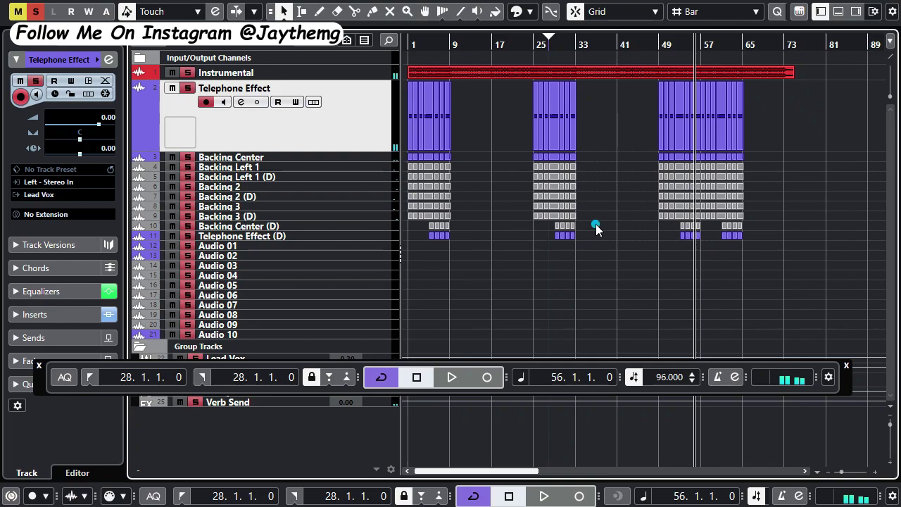
pyautogui.moveTo(595, 224); pyautogui.dragTo(547, 266)
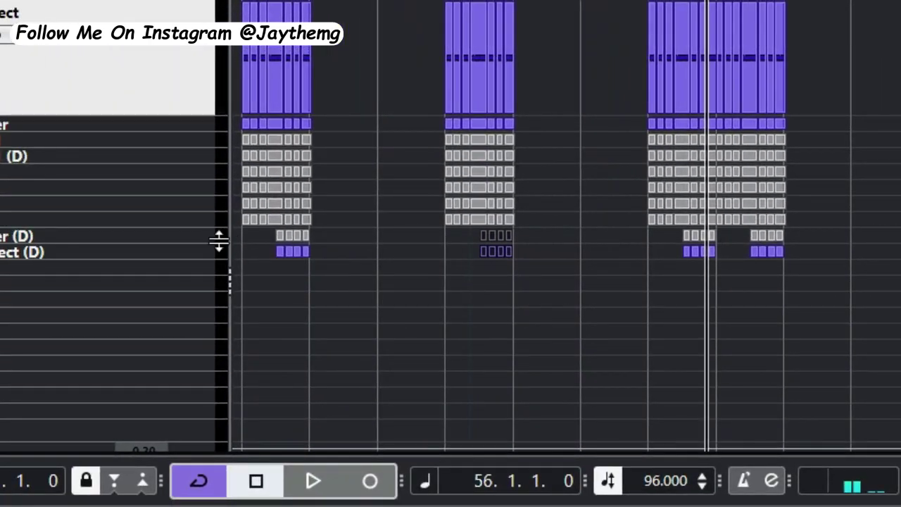
pyautogui.click(219, 238)
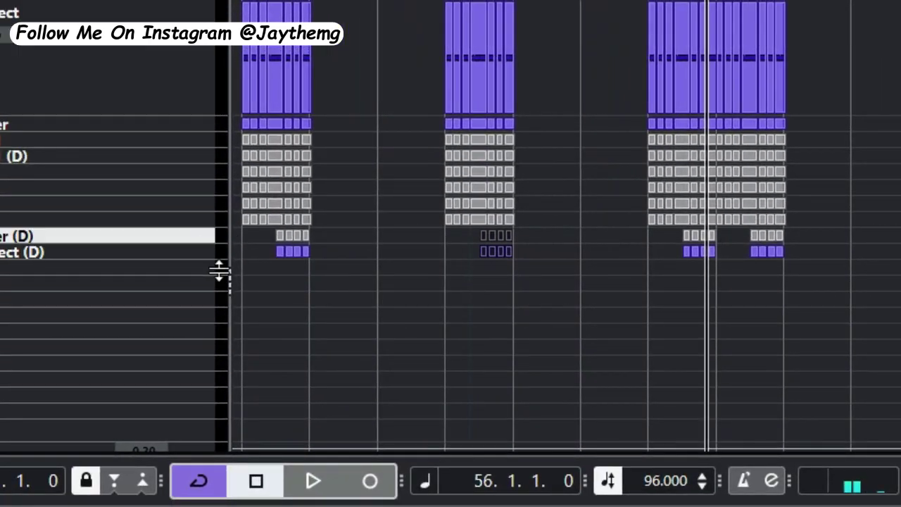
pyautogui.moveTo(219, 271); pyautogui.dragTo(507, 292)
# Step: Select and copy the short middle-chorus clips, then nudge the pasted copy into place
pyautogui.click(568, 286)
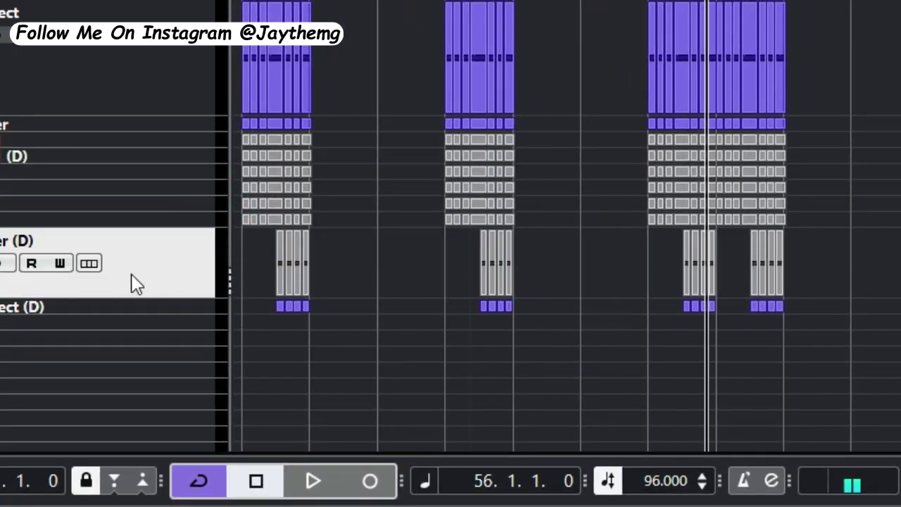
pyautogui.moveTo(548, 257)
pyautogui.mouseDown()
pyautogui.moveTo(430, 344)
pyautogui.moveTo(447, 273)
pyautogui.mouseUp()
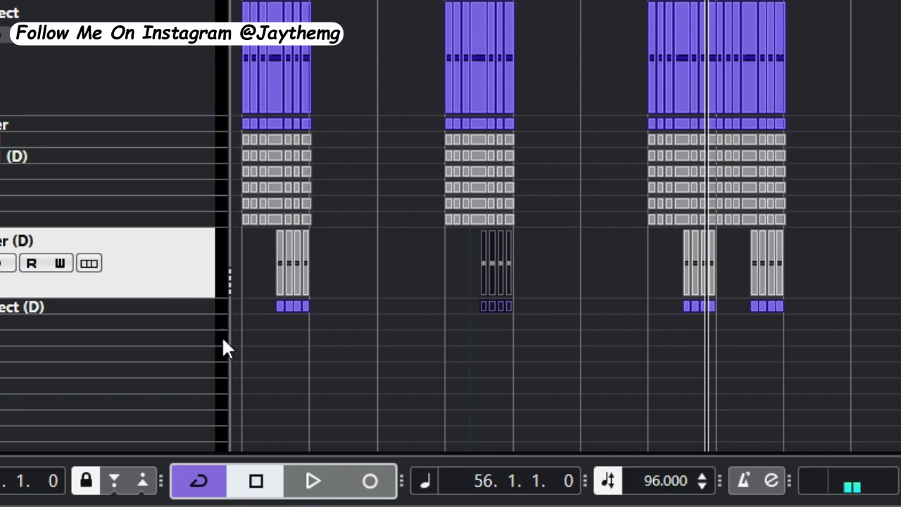
pyautogui.click(147, 269)
pyautogui.hotkey('ctrl', 'c')
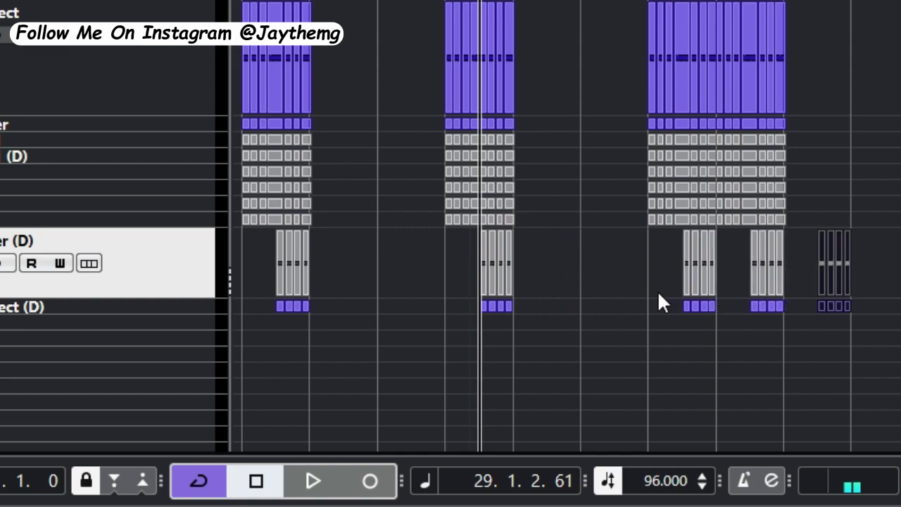
pyautogui.hotkey('ctrl', 'Right')
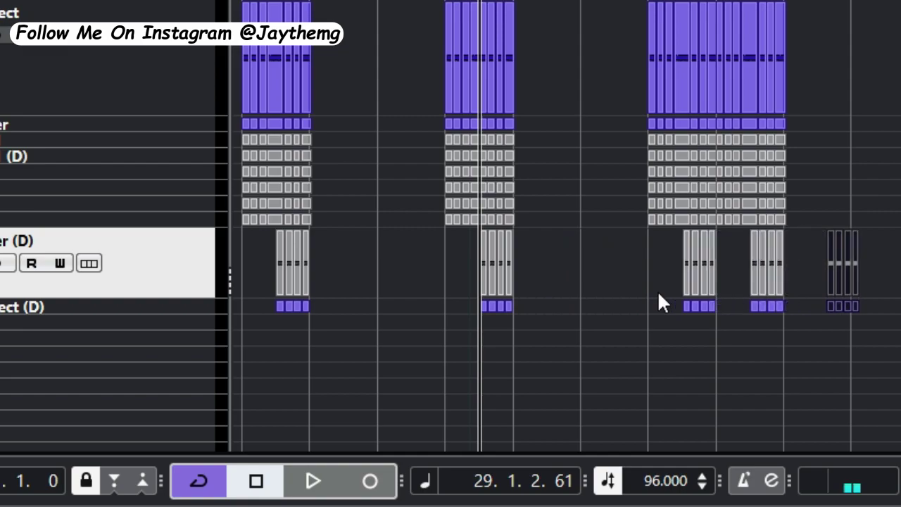
pyautogui.hotkey('ctrl', 'Left')
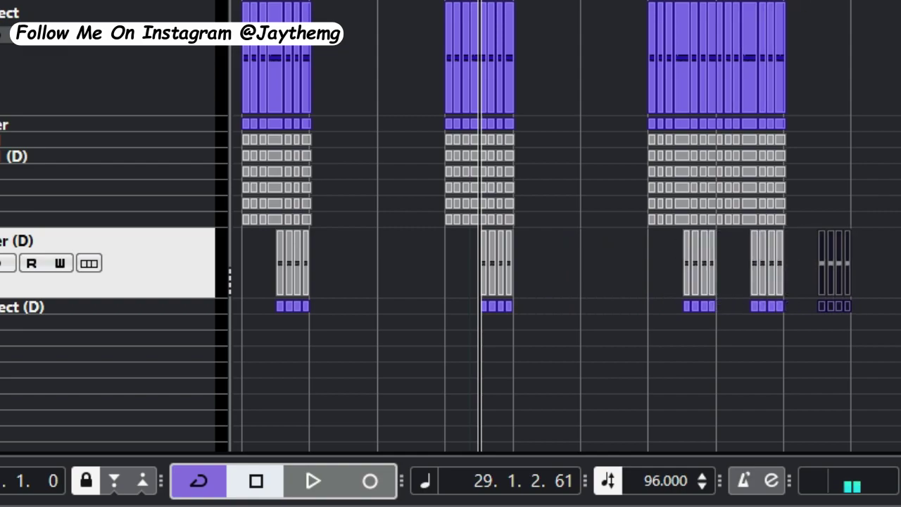
# Step: Play the new ending from bar 68 and stop back at bar 68
pyautogui.press('space')
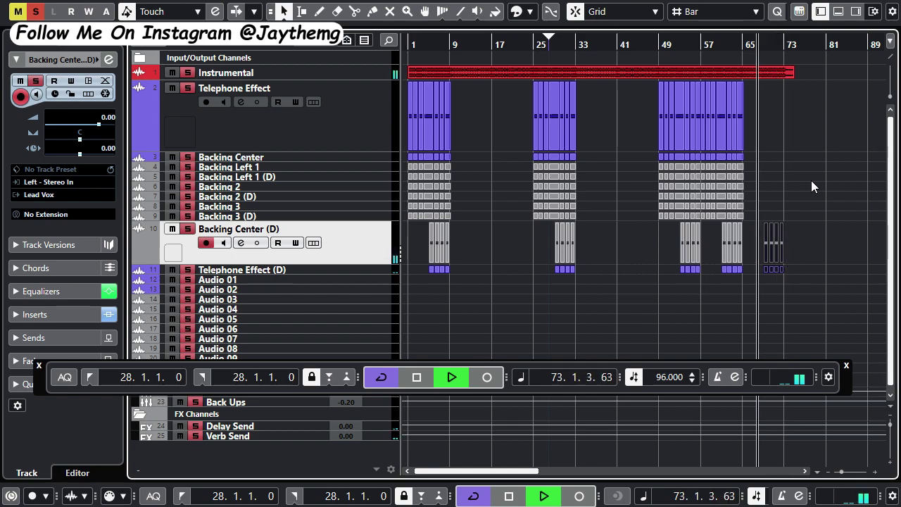
pyautogui.press('space')
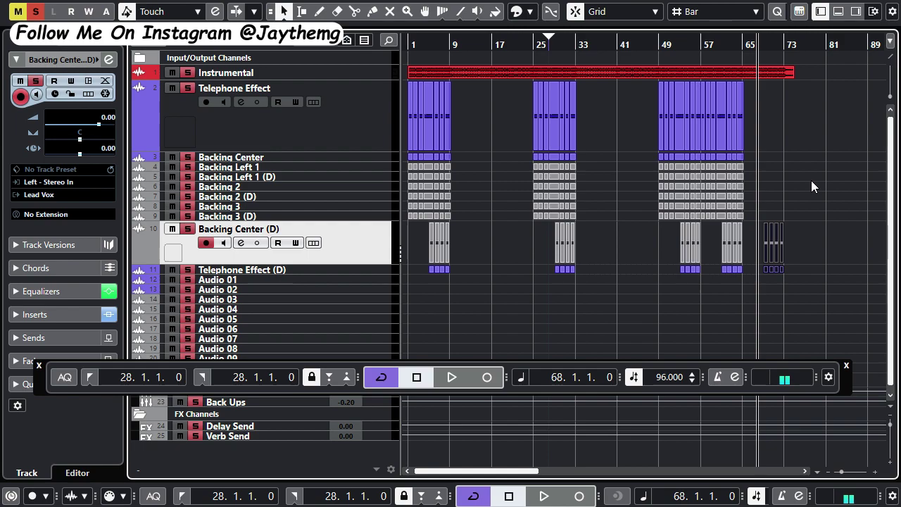